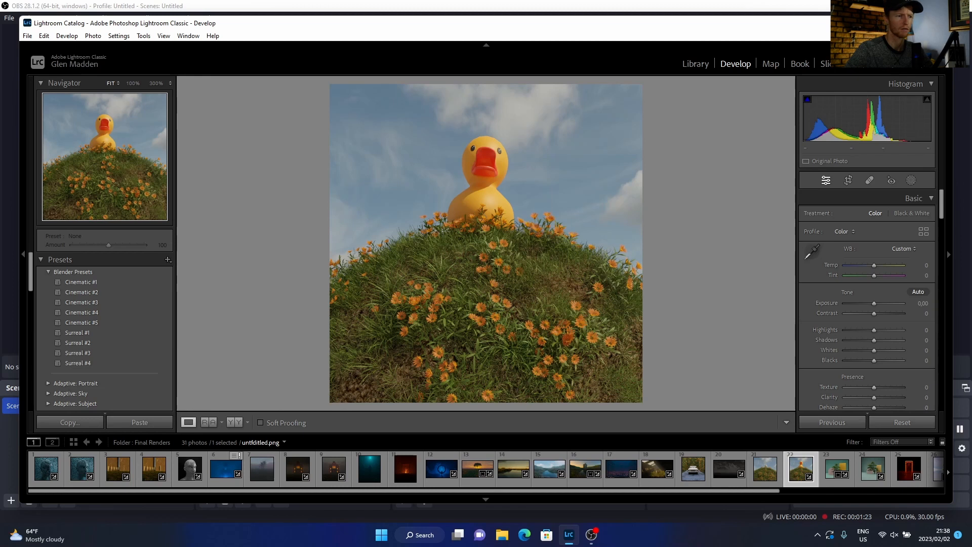
# Apply Auto tone to the duck render, and set Exposure to +0.35, Highlights to -54 and Shadows to +61
pyautogui.hotkey('ctrl', 'u')
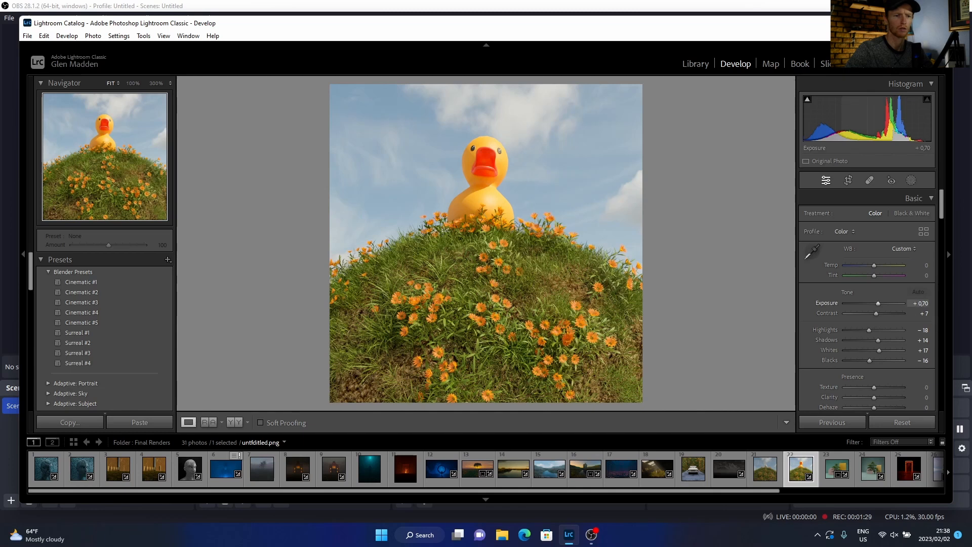
pyautogui.moveTo(877, 303); pyautogui.dragTo(876, 303)
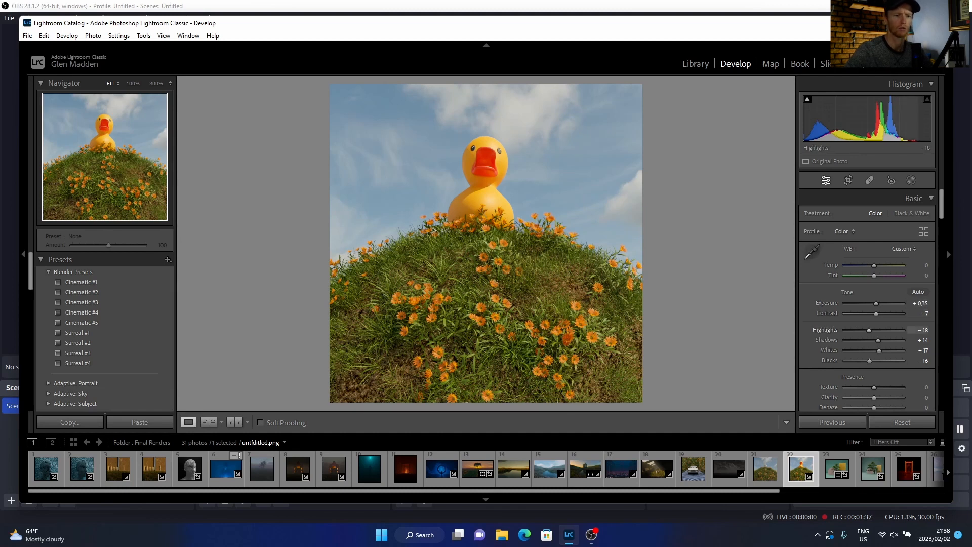
pyautogui.moveTo(868, 329); pyautogui.dragTo(858, 330)
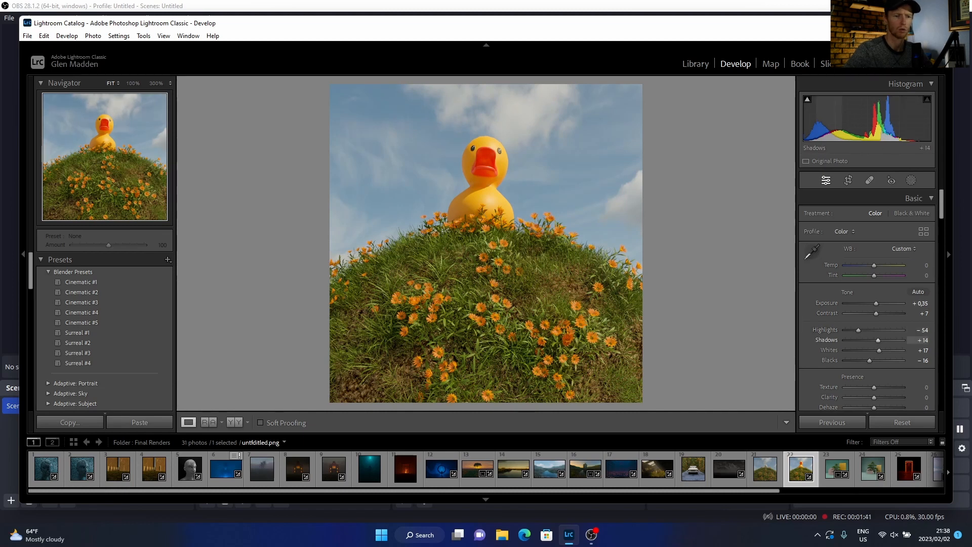
pyautogui.moveTo(878, 339); pyautogui.dragTo(891, 340)
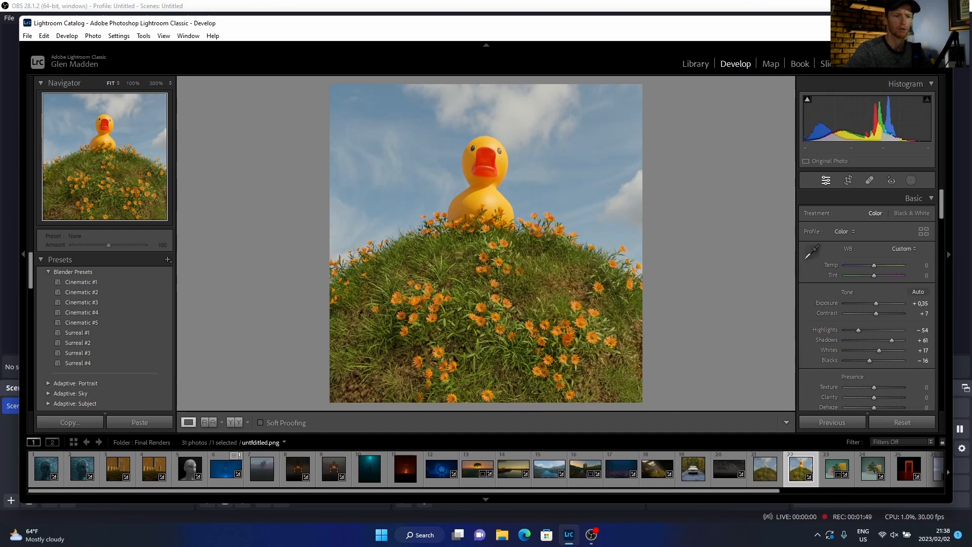
# Set the duck render's Clarity to -39, and try Dehaze at -37 before resetting it
pyautogui.scroll(-3, 870, 344)
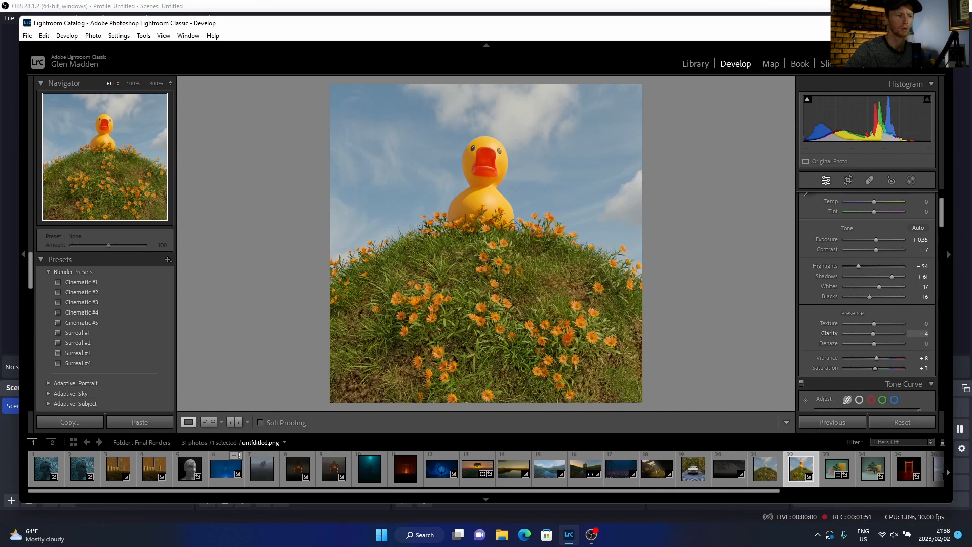
pyautogui.moveTo(873, 333); pyautogui.dragTo(861, 334)
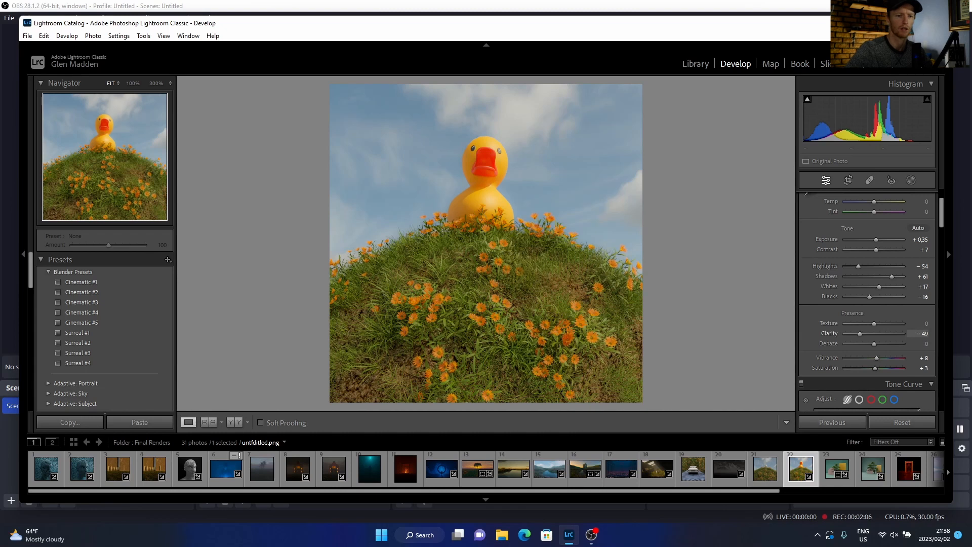
pyautogui.moveTo(859, 333); pyautogui.dragTo(901, 334)
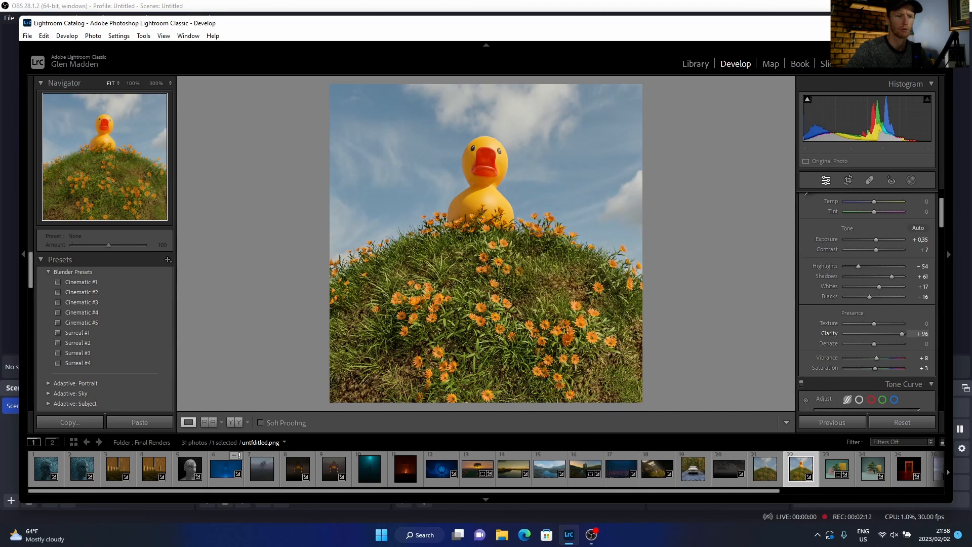
pyautogui.moveTo(901, 333); pyautogui.dragTo(862, 334)
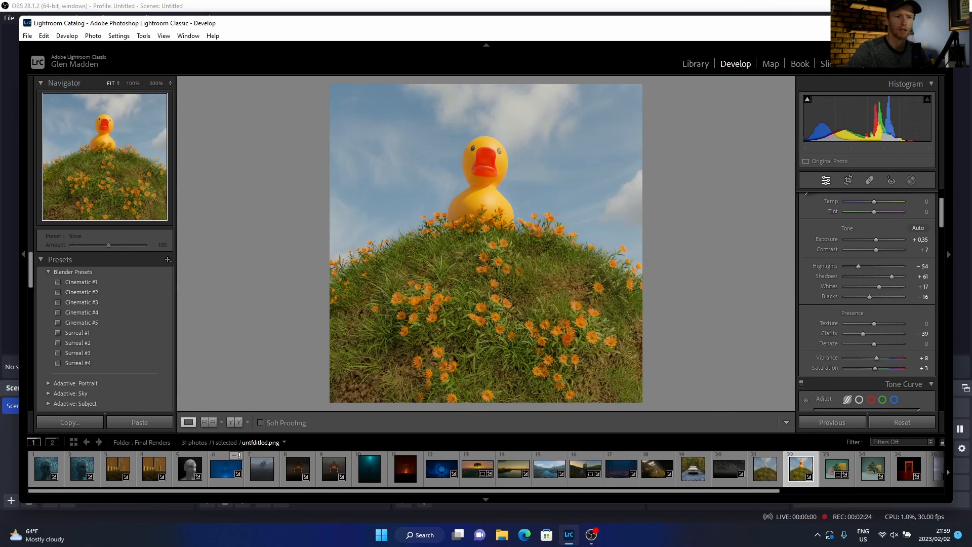
pyautogui.moveTo(873, 343); pyautogui.dragTo(863, 343)
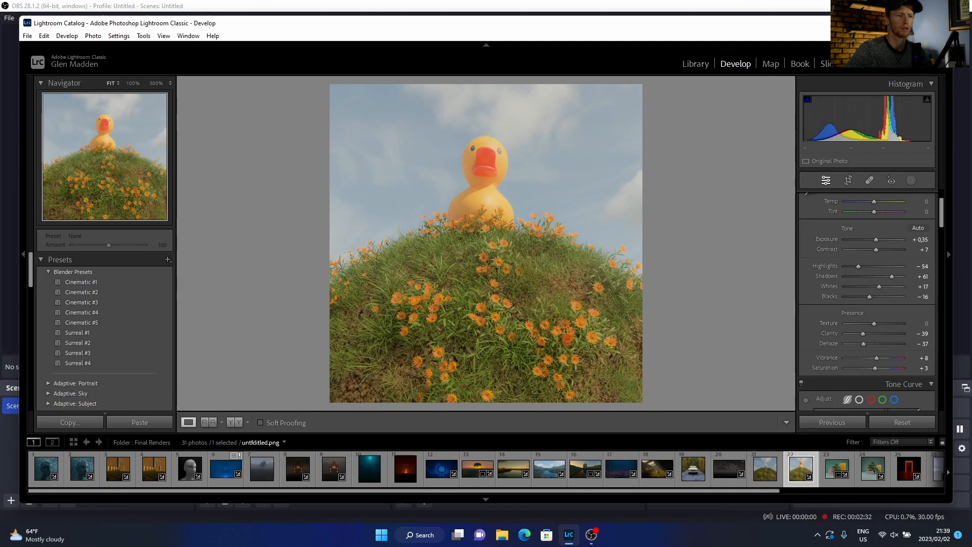
pyautogui.doubleClick(863, 343)
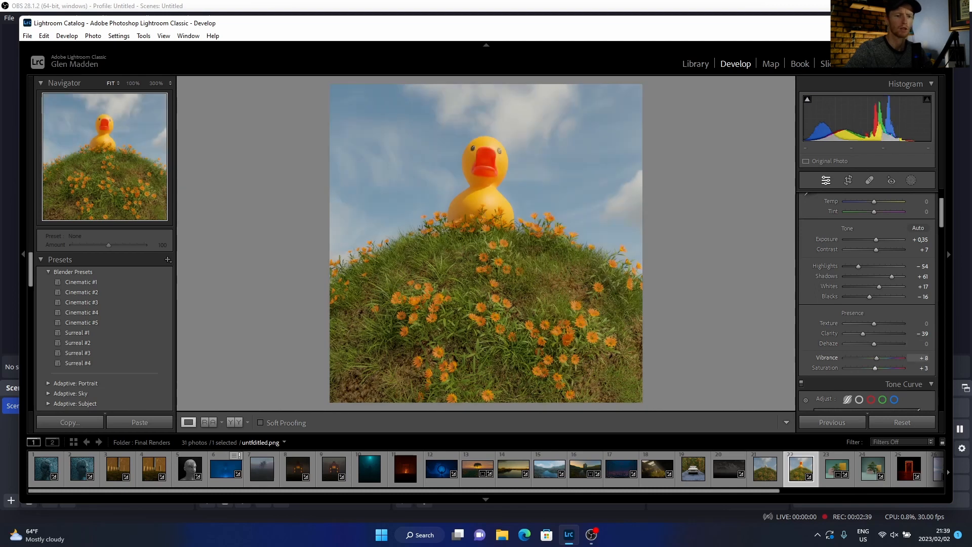
# Set the duck render's Vibrance to +5 and Saturation to +14
pyautogui.moveTo(877, 358); pyautogui.dragTo(879, 357)
pyautogui.moveTo(874, 368); pyautogui.dragTo(877, 368)
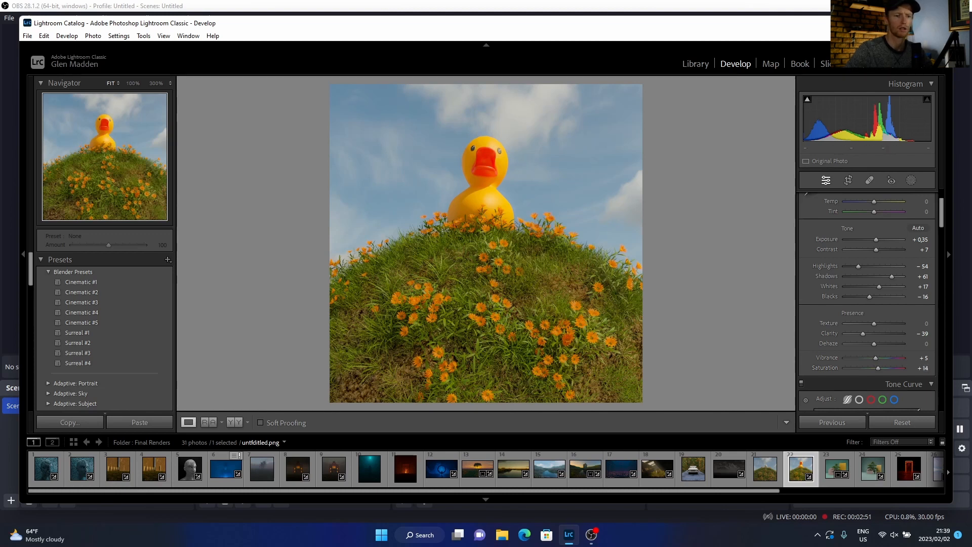
# Try a Blue hue shift of +92 in the HSL adjustments and reset it
pyautogui.scroll(-4, 867, 294)
pyautogui.scroll(-3, 946, 250)
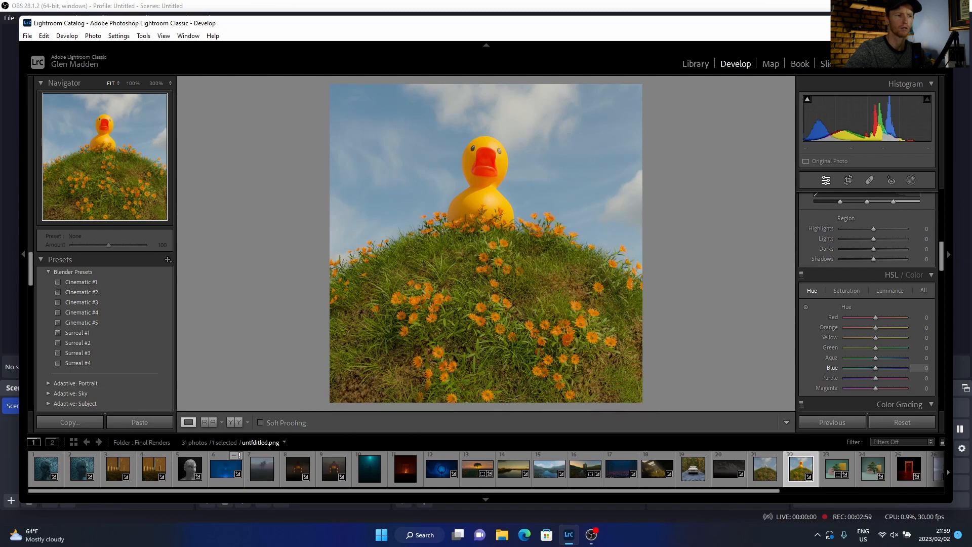
pyautogui.moveTo(875, 368); pyautogui.dragTo(904, 368)
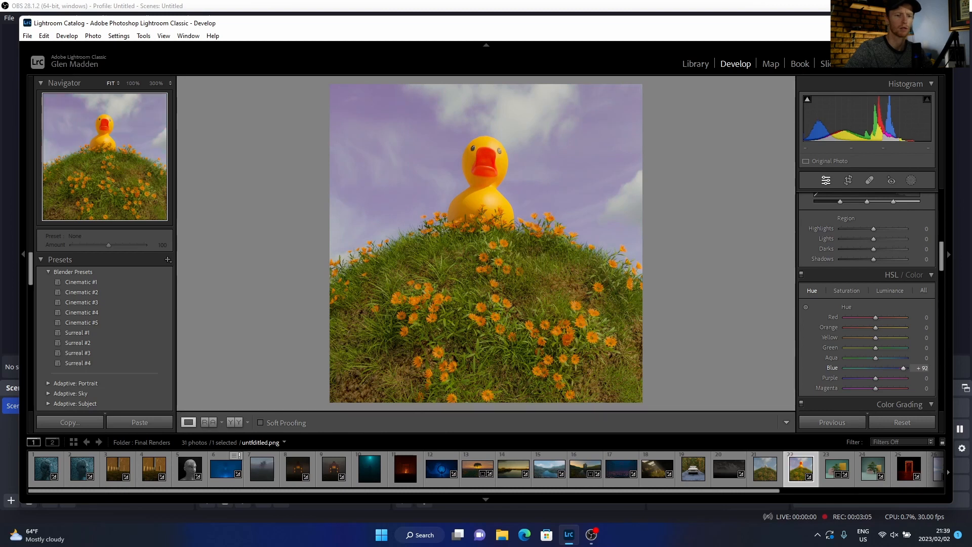
pyautogui.doubleClick(903, 368)
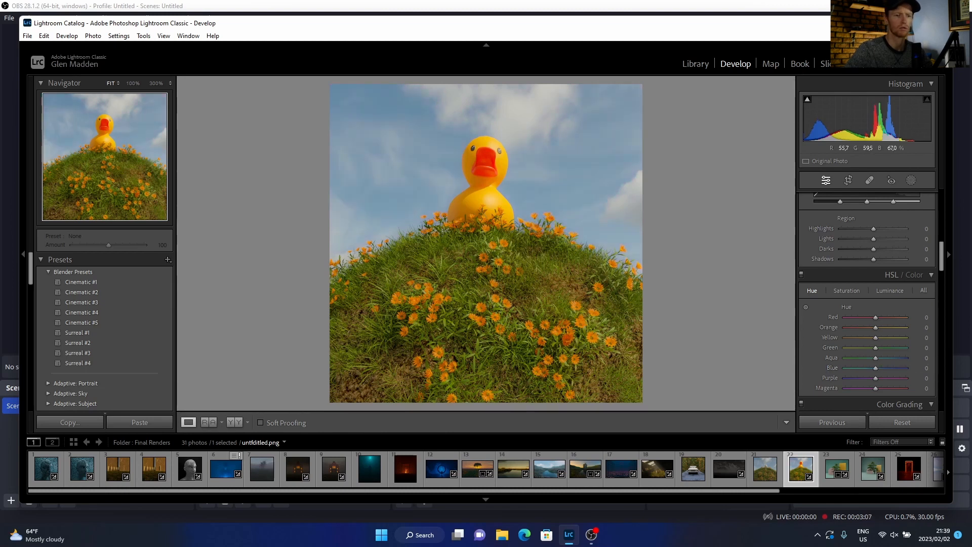
# Set the Blue saturation to +22 and the Blue luminance to +17 in the HSL adjustments
pyautogui.click(846, 291)
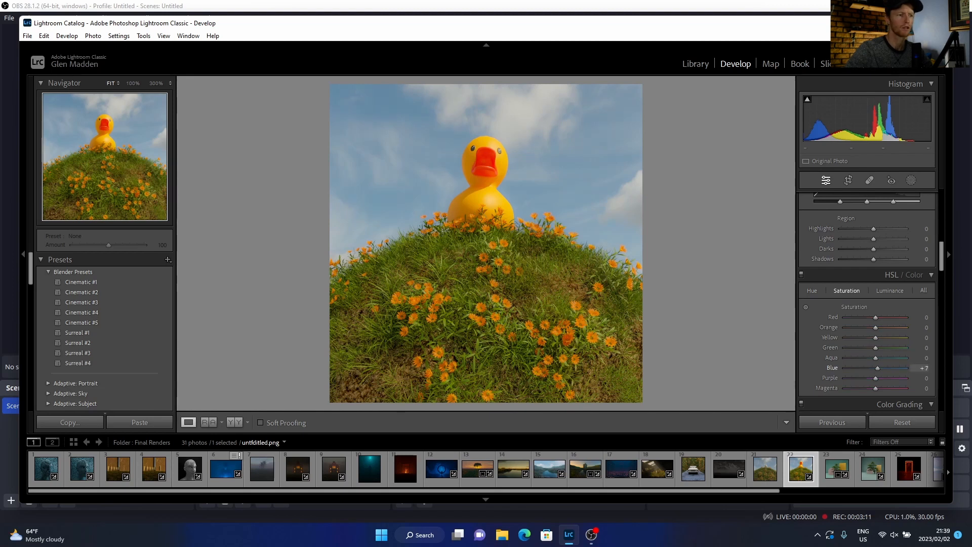
pyautogui.moveTo(875, 368); pyautogui.dragTo(882, 368)
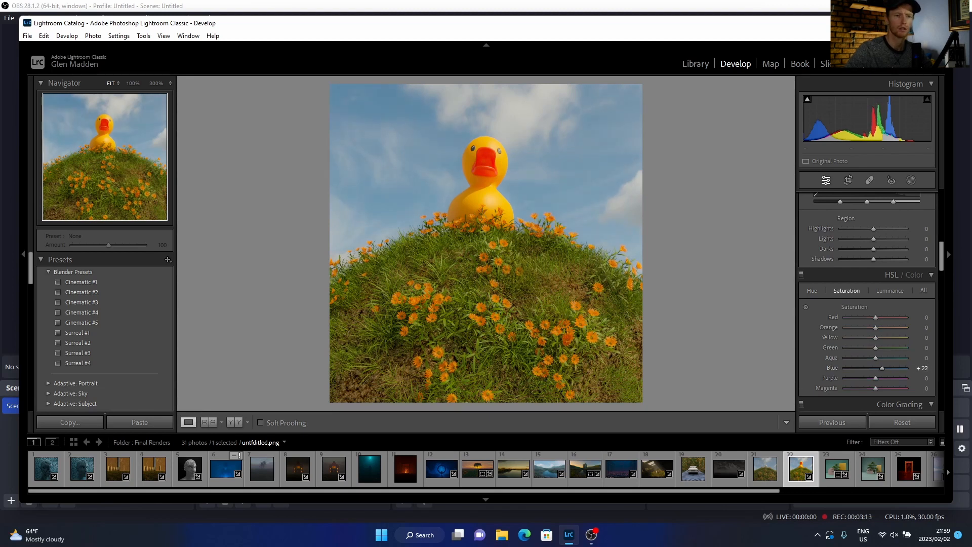
pyautogui.click(889, 291)
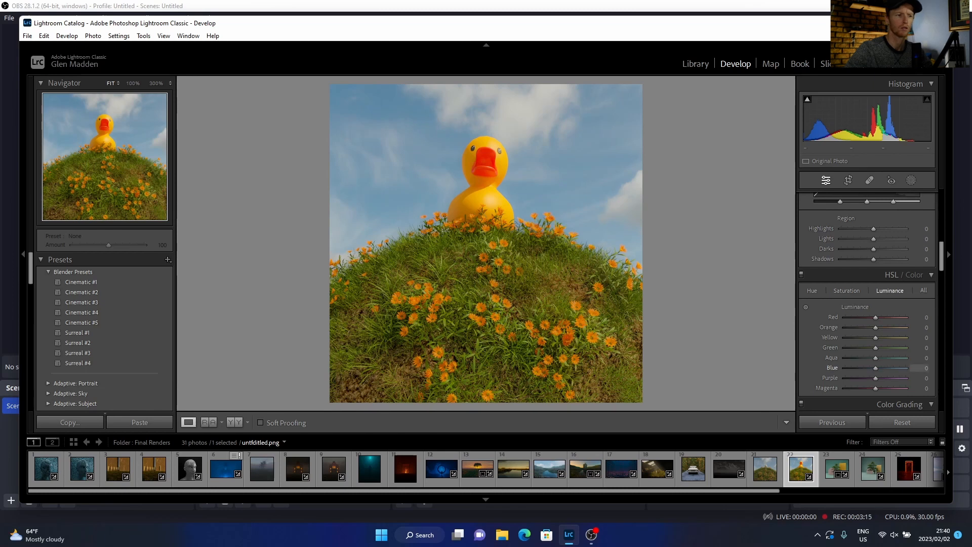
pyautogui.moveTo(875, 368); pyautogui.dragTo(880, 368)
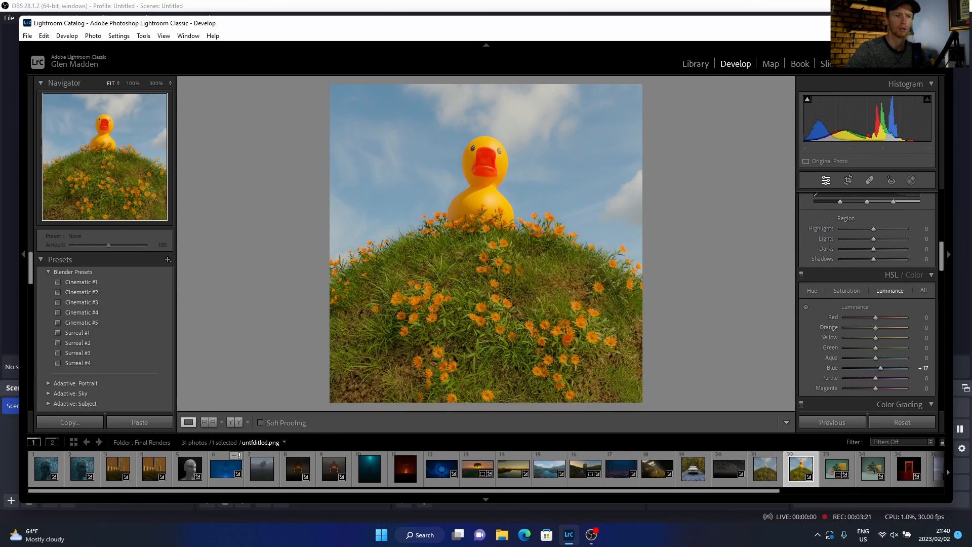
# Set the Orange hue to -7 in the HSL adjustments
pyautogui.click(847, 290)
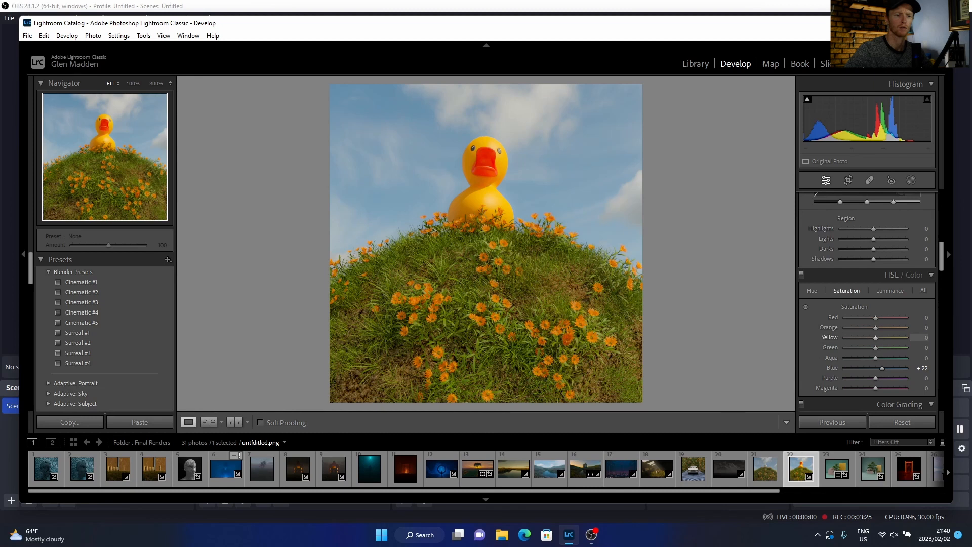
pyautogui.click(812, 290)
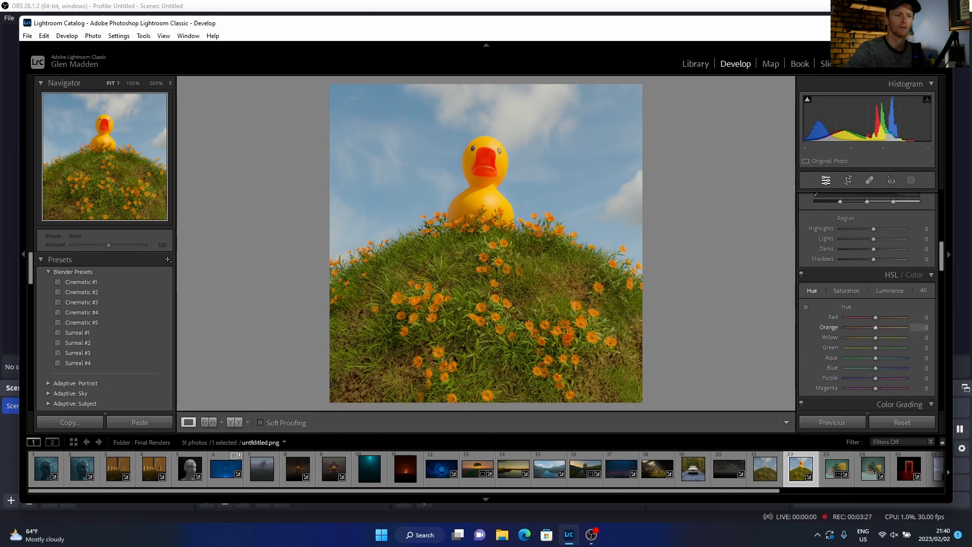
pyautogui.moveTo(875, 327); pyautogui.dragTo(871, 327)
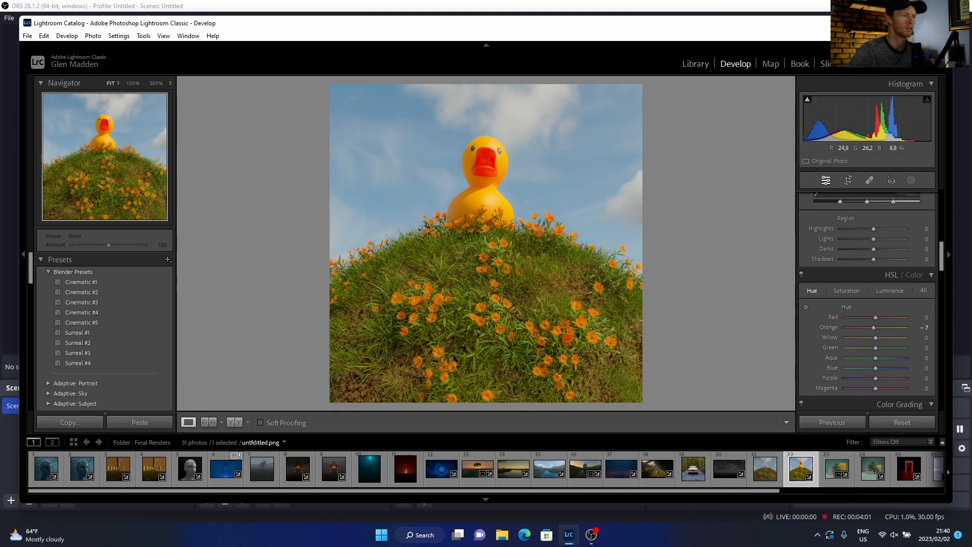
# Copy the duck render's develop settings using the preselected set of adjustments
pyautogui.scroll(-15, 916, 388)
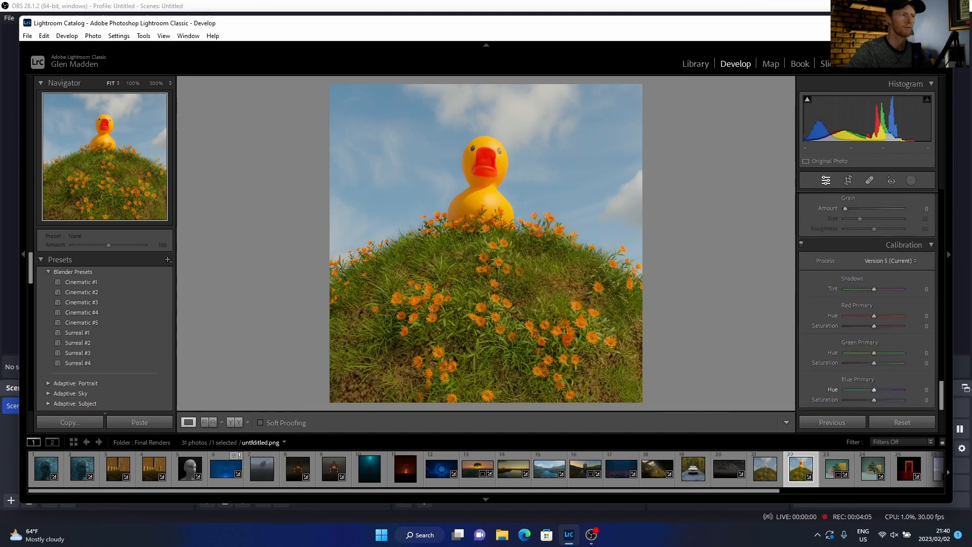
pyautogui.click(44, 36)
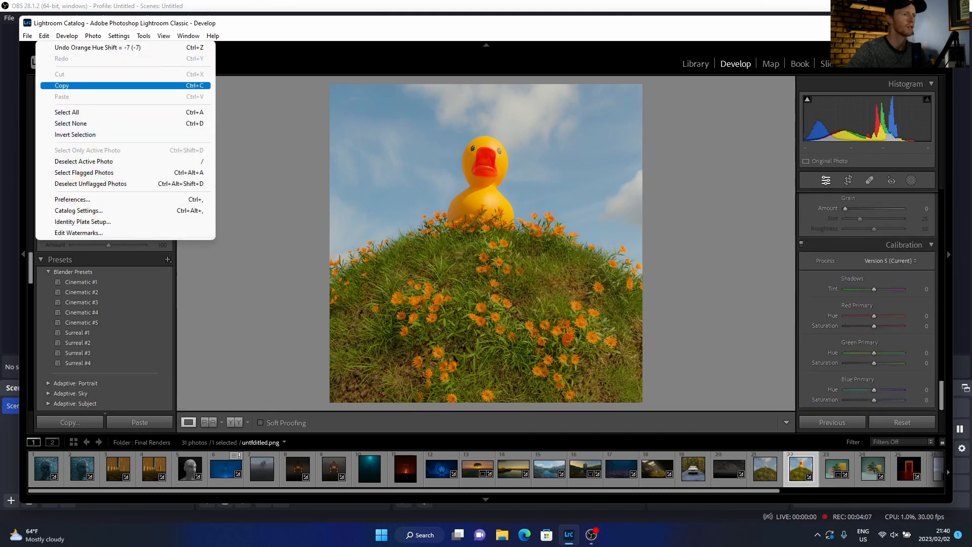
pyautogui.click(62, 85)
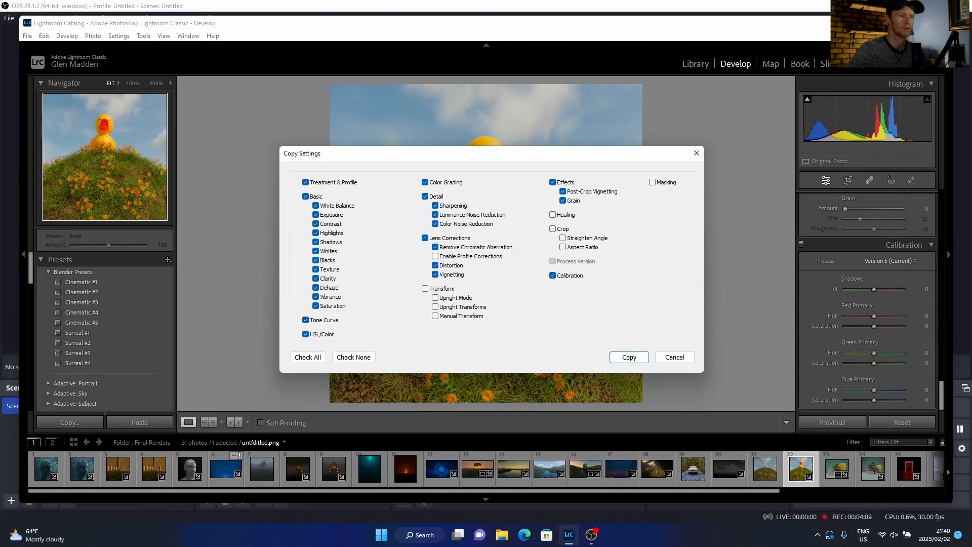
pyautogui.press('Return')
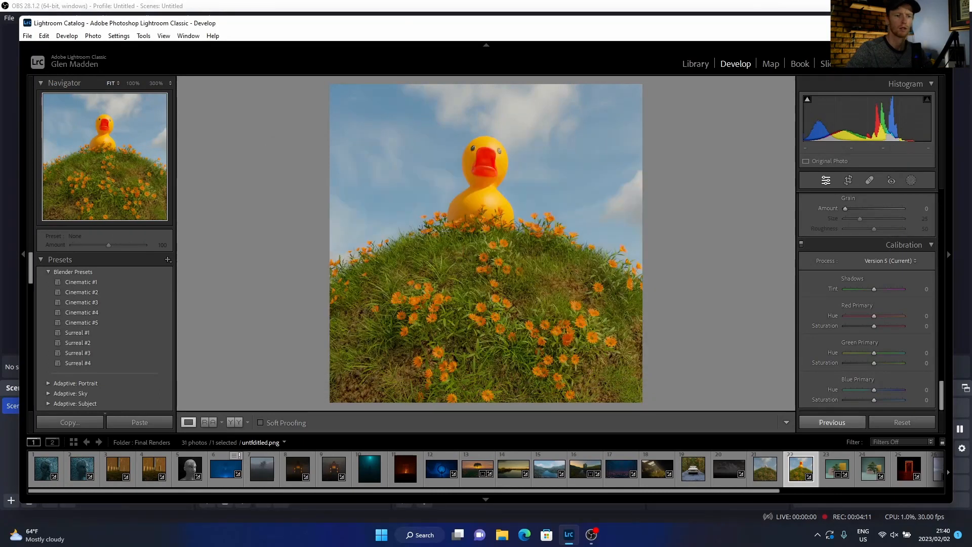
# Reset the duck render's edits and paste the copied develop settings back onto it
pyautogui.click(901, 421)
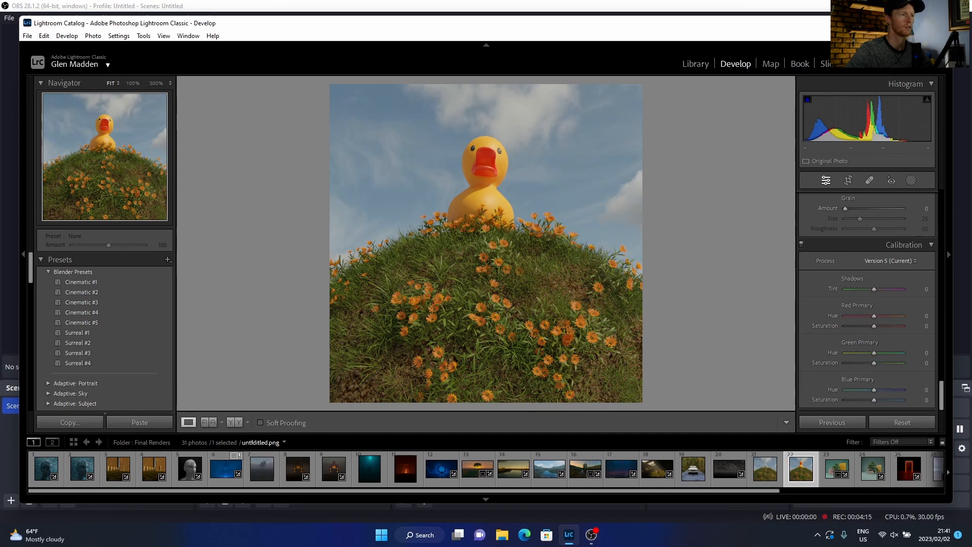
pyautogui.click(44, 35)
pyautogui.click(75, 97)
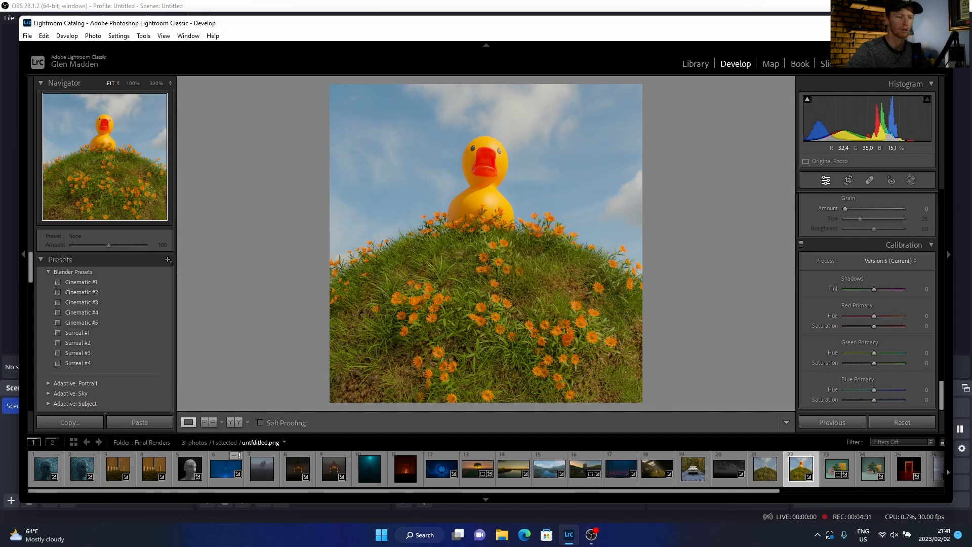
# Open the blue portal render xuntitled.png and reset all its edits
pyautogui.click(441, 468)
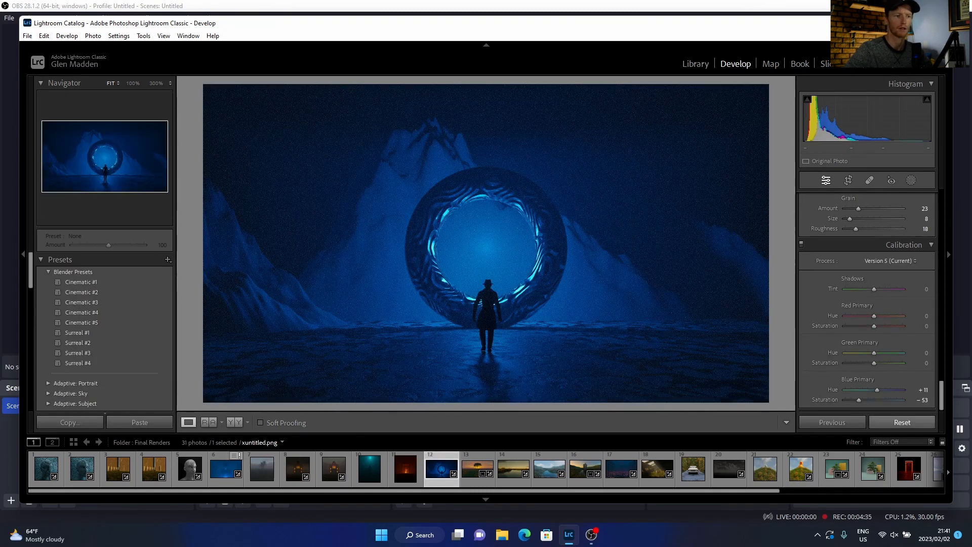
pyautogui.click(902, 422)
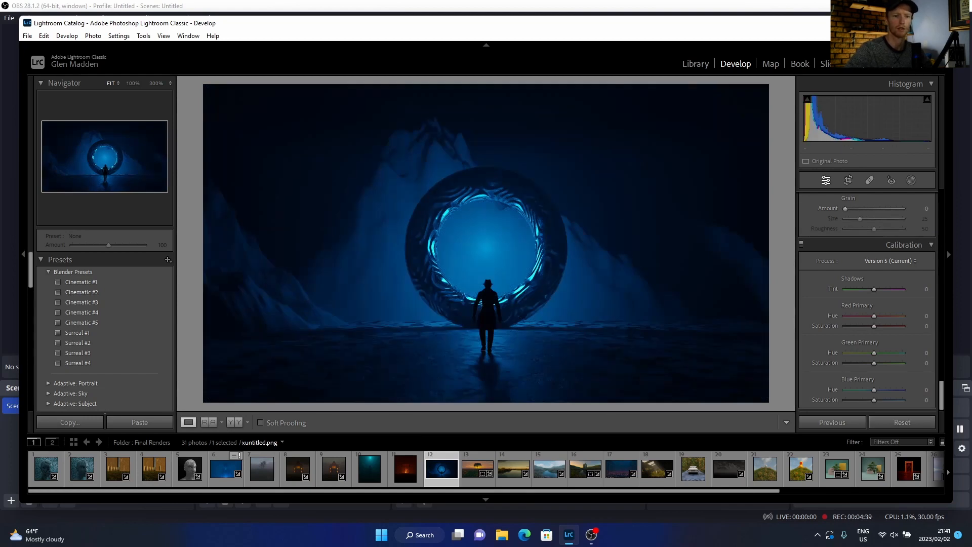
# Apply Auto tone to the blue portal render and set its Exposure to +0.79
pyautogui.moveTo(941, 394); pyautogui.dragTo(941, 204)
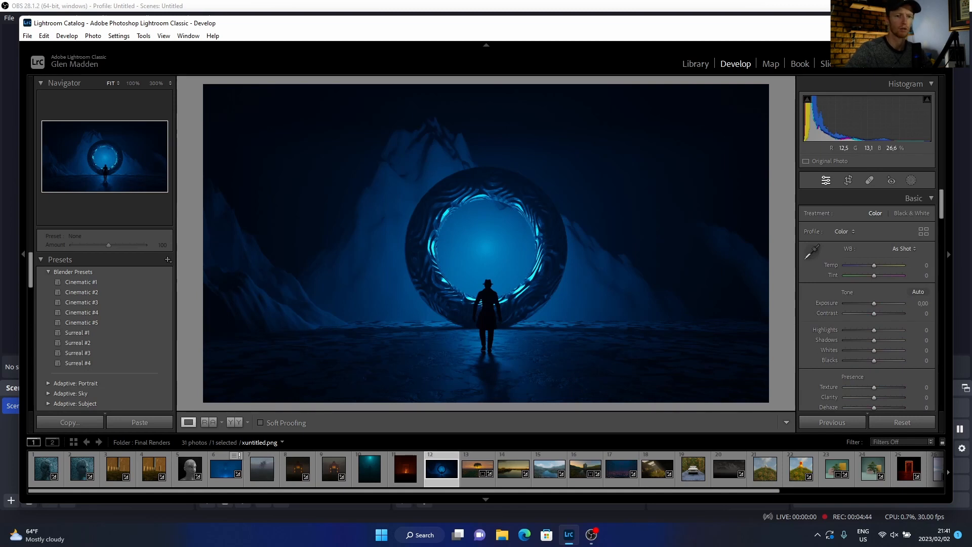
pyautogui.click(918, 292)
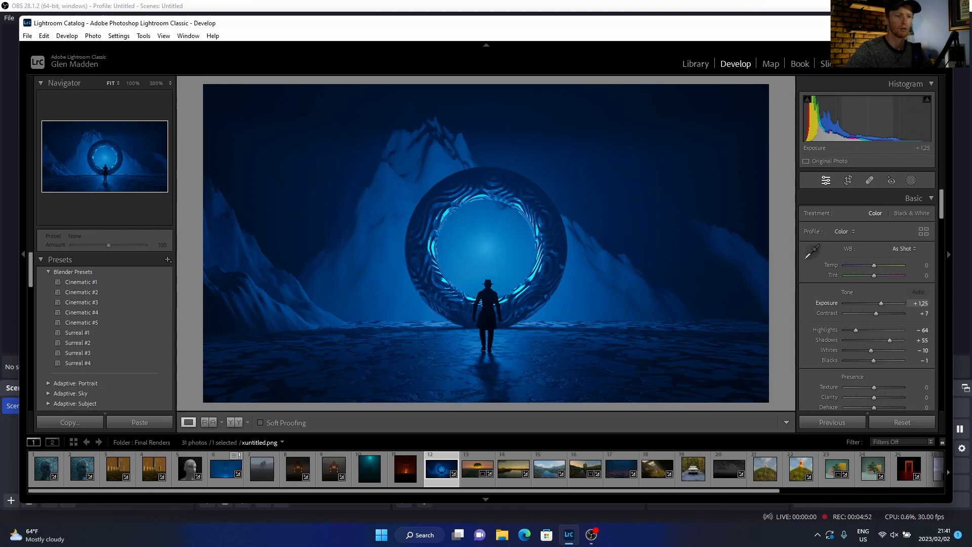
pyautogui.moveTo(881, 303); pyautogui.dragTo(878, 303)
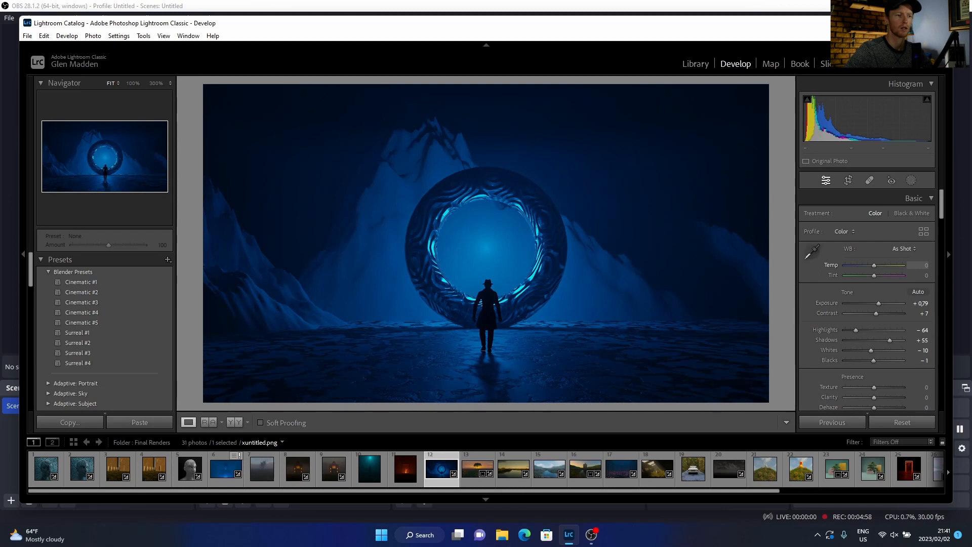
# Set the portal render's white balance Temp to -19 and its Shadows to -21
pyautogui.moveTo(873, 265); pyautogui.dragTo(866, 265)
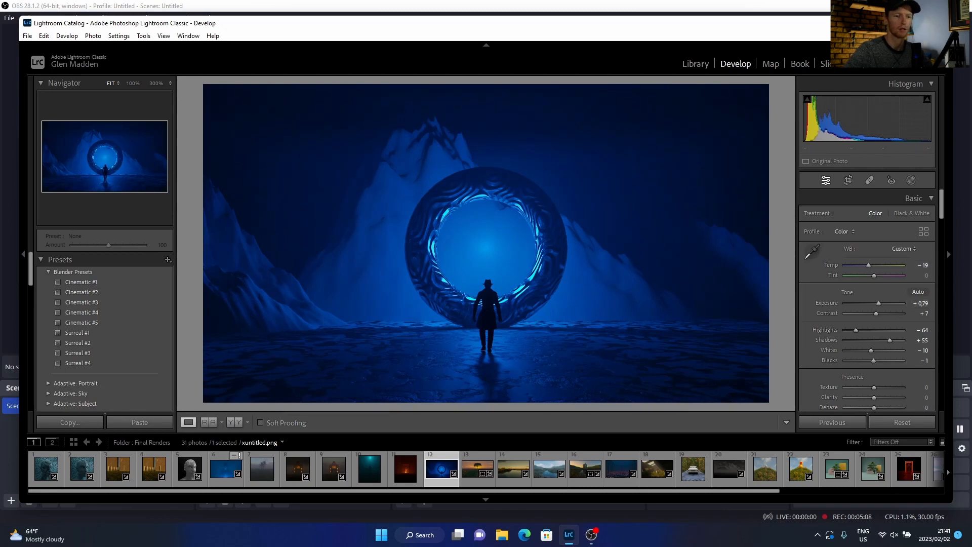
pyautogui.moveTo(890, 340)
pyautogui.mouseDown()
pyautogui.moveTo(855, 340)
pyautogui.moveTo(873, 339)
pyautogui.mouseUp()
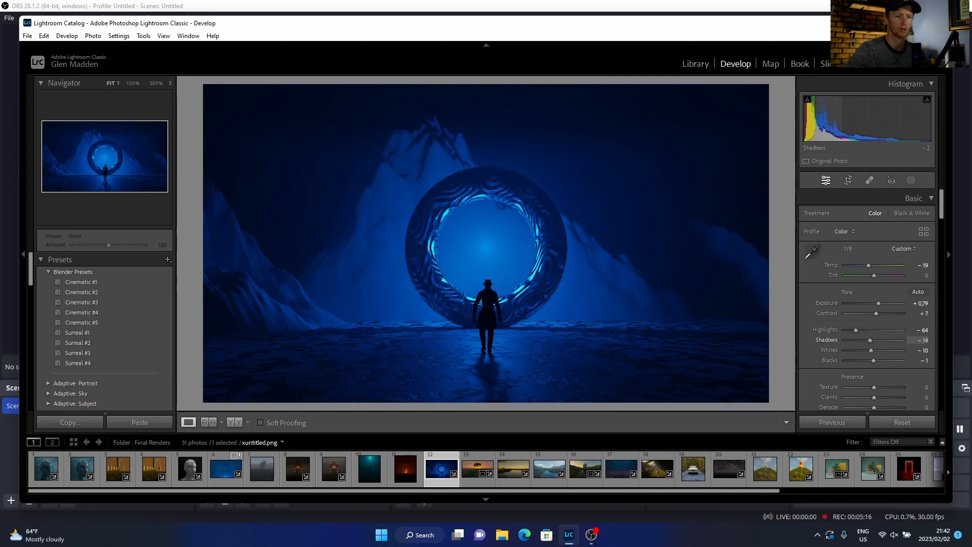
pyautogui.moveTo(869, 339); pyautogui.dragTo(868, 339)
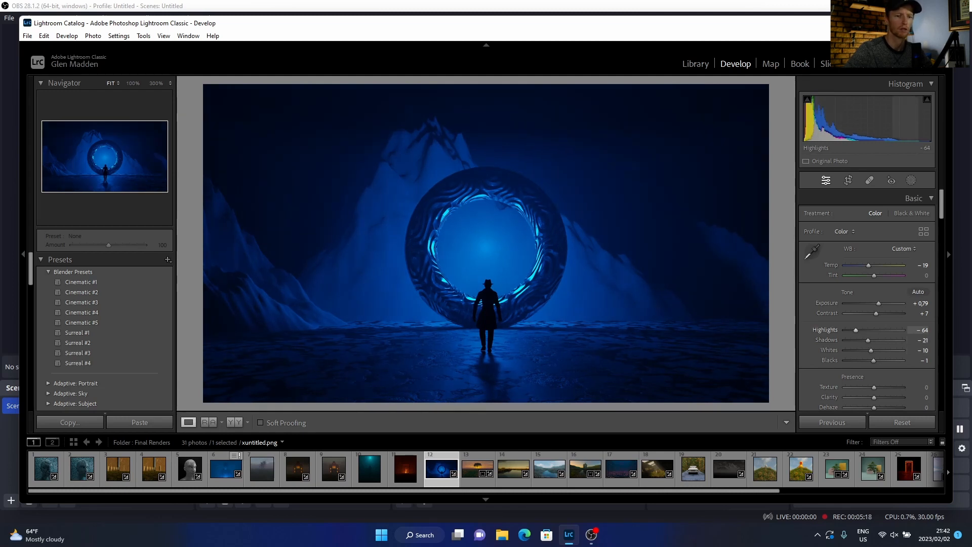
# Set the portal render's Highlights to -28 and its Grain Amount to 25
pyautogui.moveTo(856, 330)
pyautogui.mouseDown()
pyautogui.moveTo(883, 329)
pyautogui.moveTo(864, 329)
pyautogui.mouseUp()
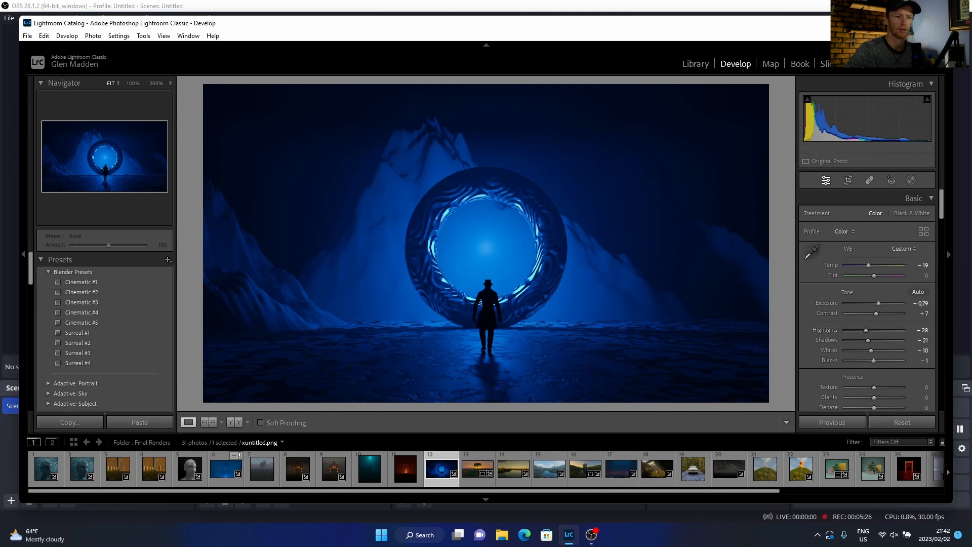
pyautogui.scroll(-2, 866, 303)
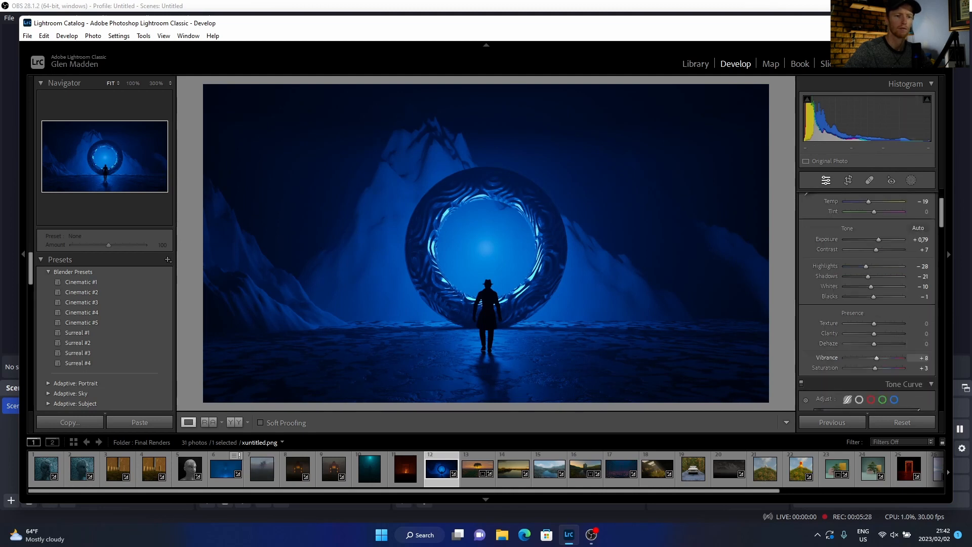
pyautogui.scroll(-6, 866, 355)
pyautogui.scroll(-8, 867, 304)
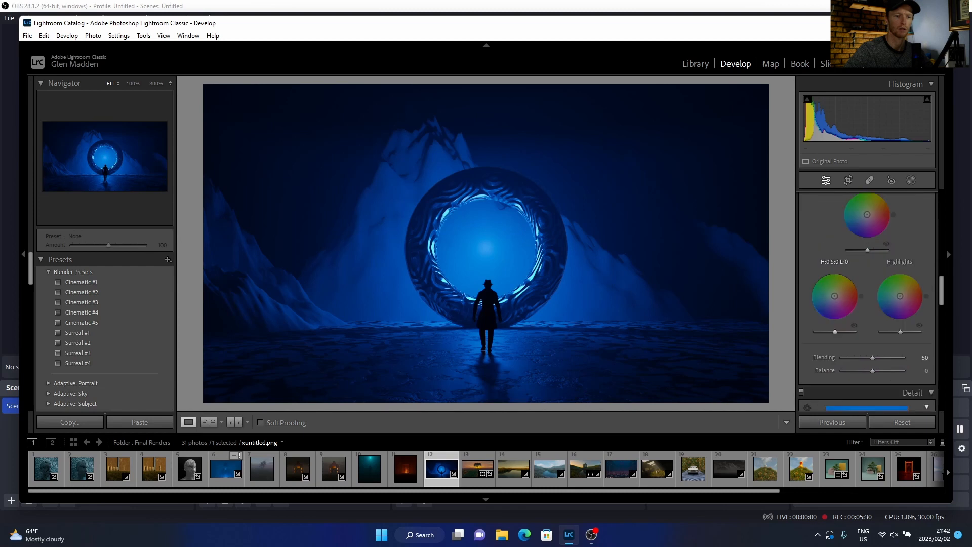
pyautogui.scroll(-6, 867, 304)
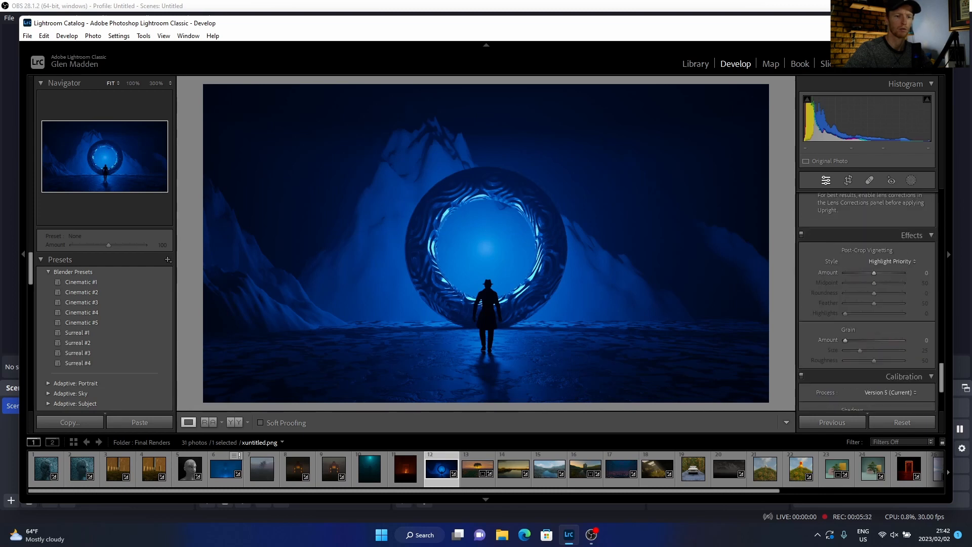
pyautogui.moveTo(844, 339); pyautogui.dragTo(858, 340)
# Copy the blue portal render's develop settings with the selected setting groups, including Basic, Color Grading and Effects
pyautogui.click(44, 36)
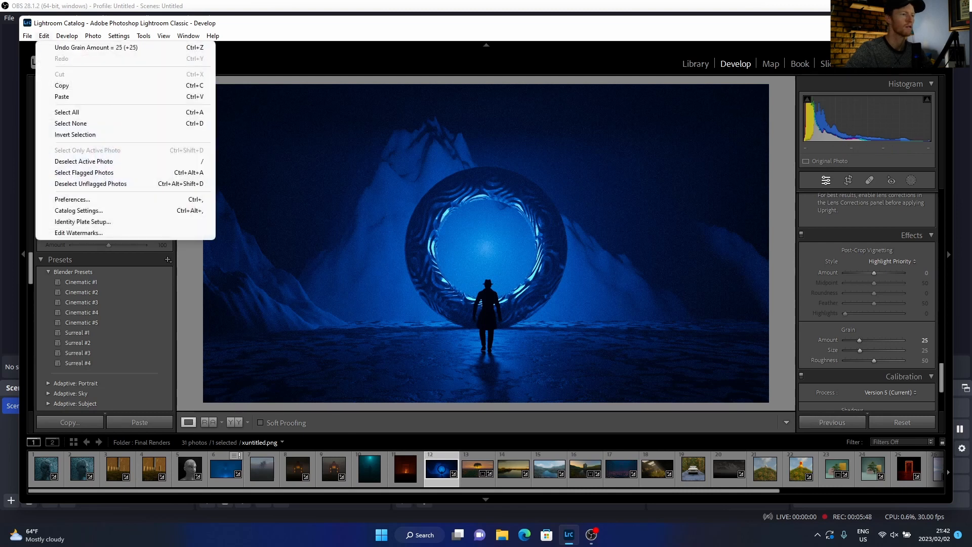
pyautogui.click(69, 86)
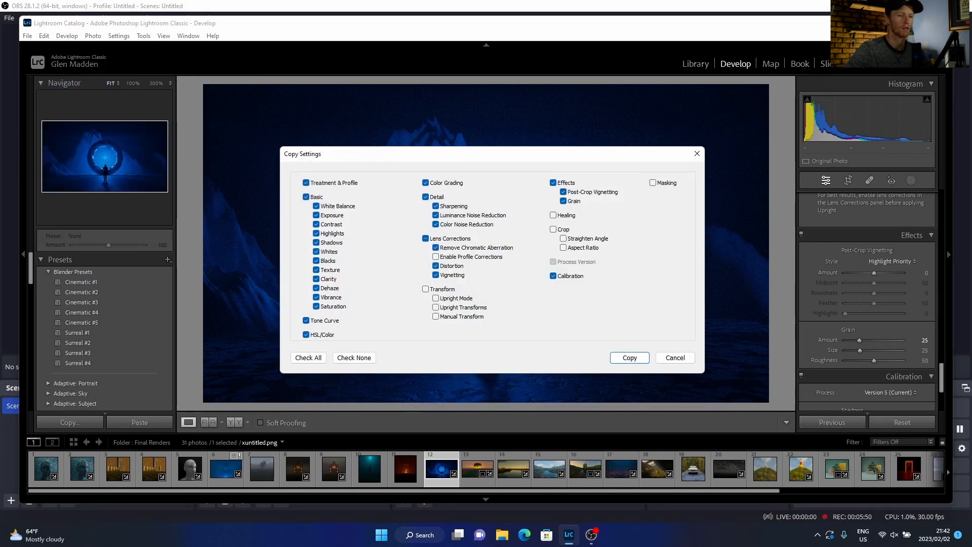
pyautogui.click(628, 357)
# Reset the portal render's edits and paste the copied develop settings back onto it
pyautogui.click(902, 422)
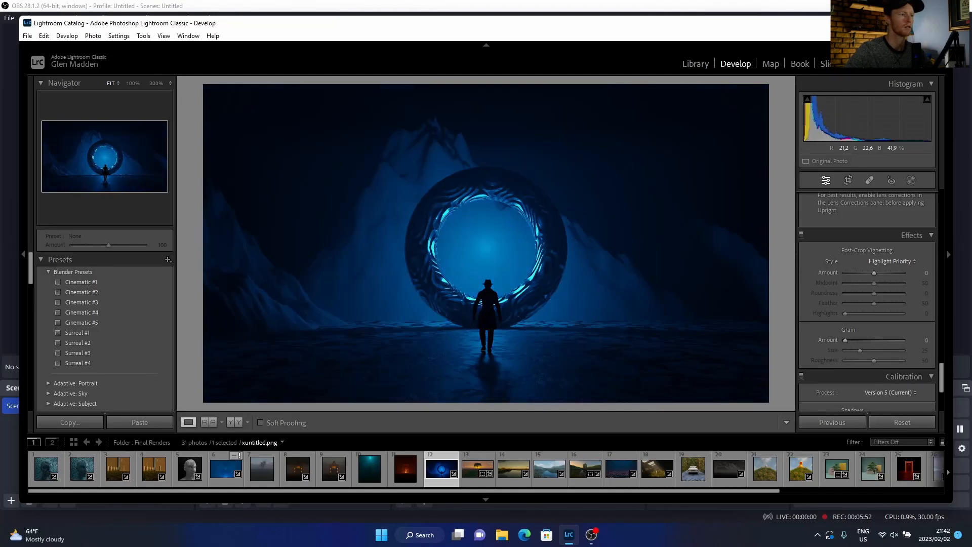
pyautogui.click(44, 35)
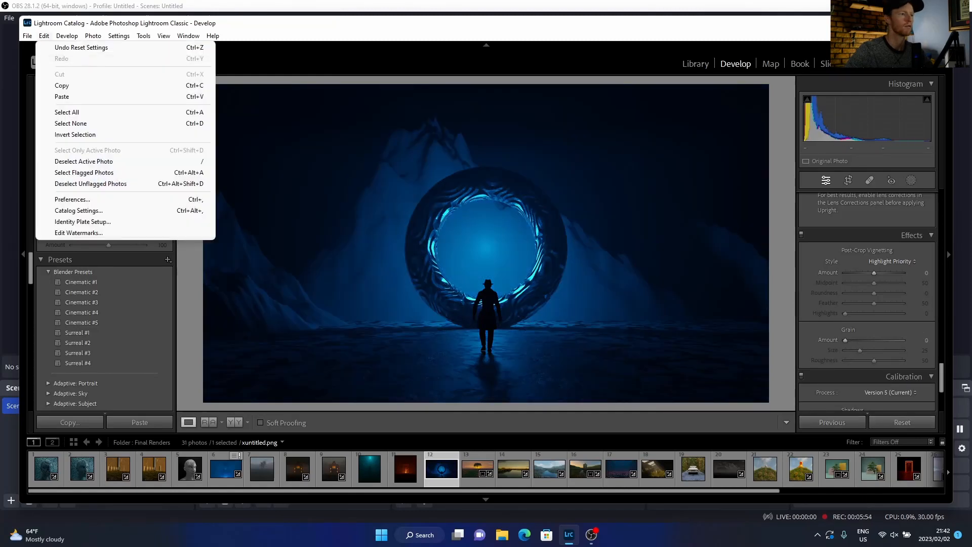
pyautogui.press('Return')
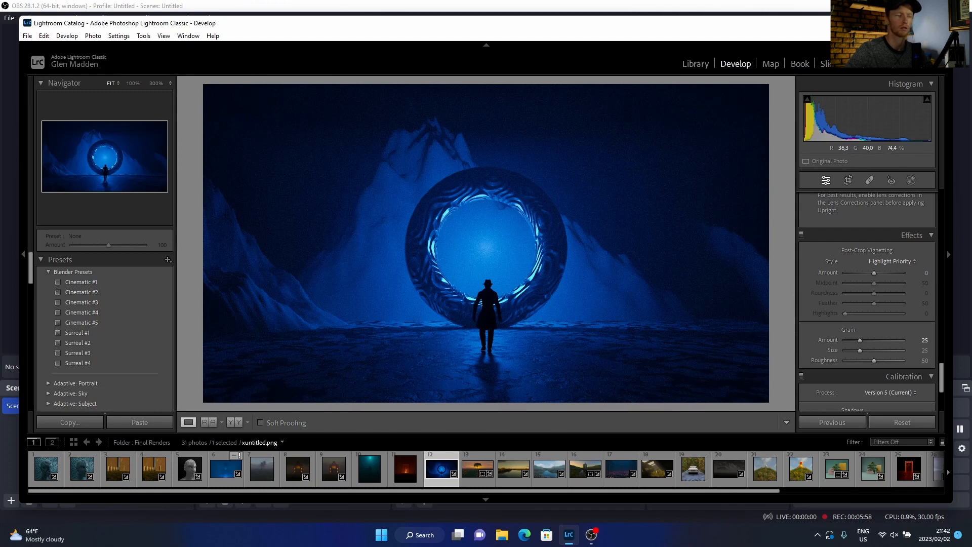
# Open the render Full moon.png and apply Auto tone to it
pyautogui.click(370, 470)
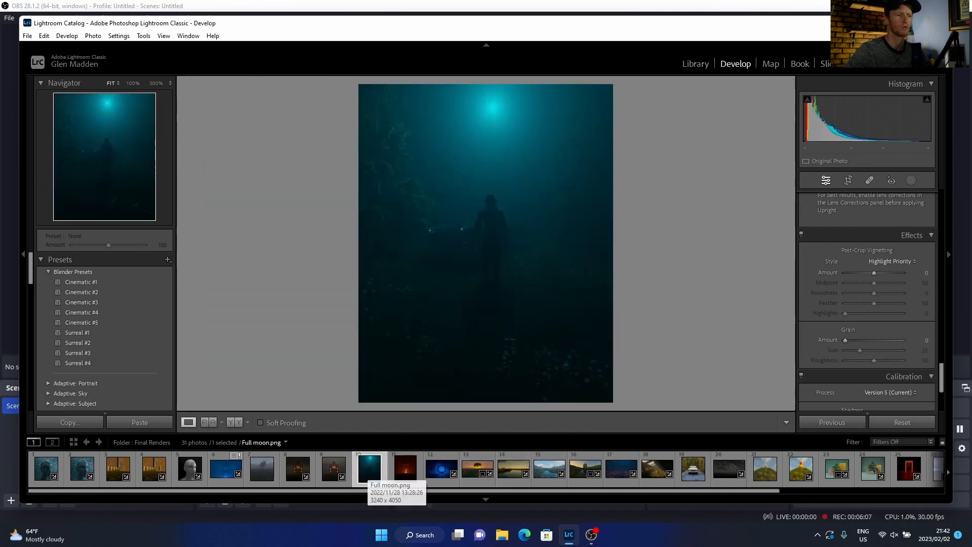
pyautogui.press('F8')
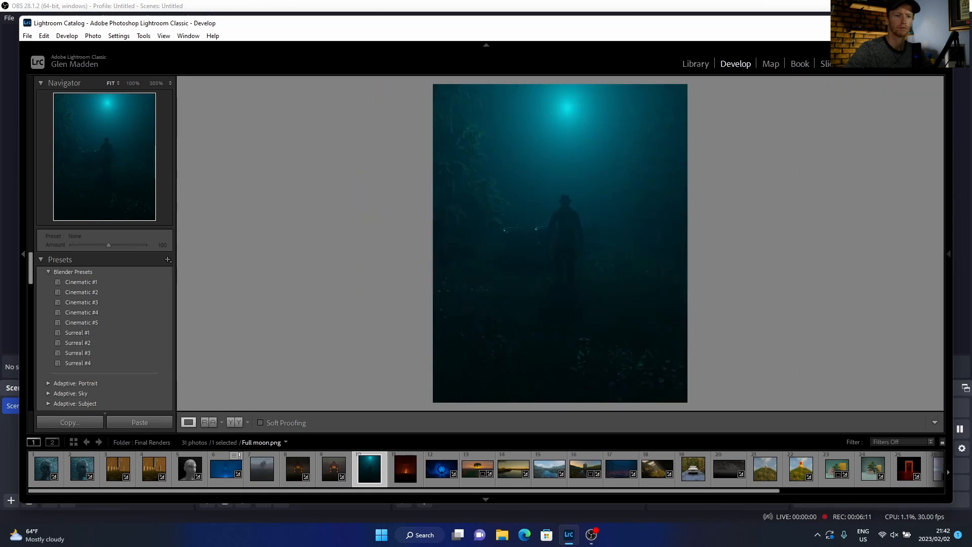
pyautogui.press('F8')
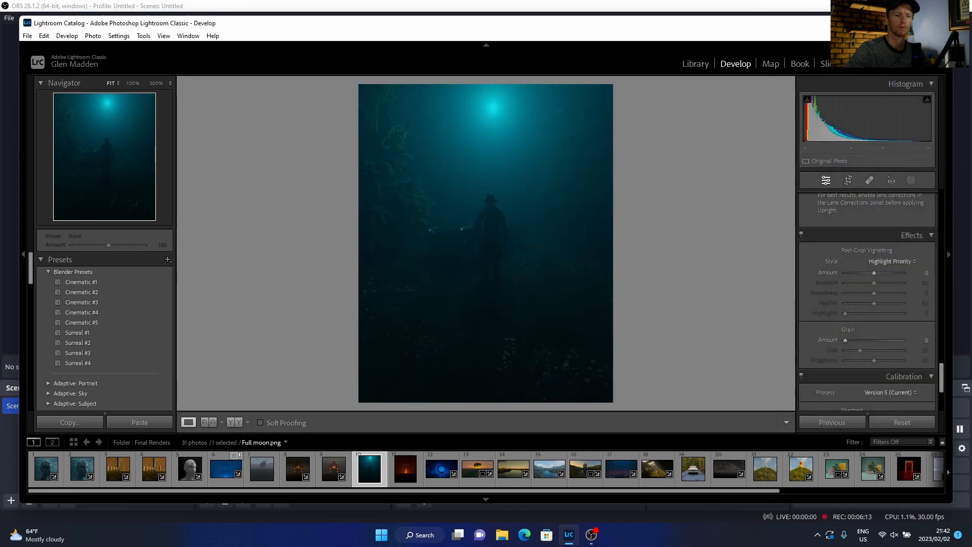
pyautogui.scroll(10, 866, 299)
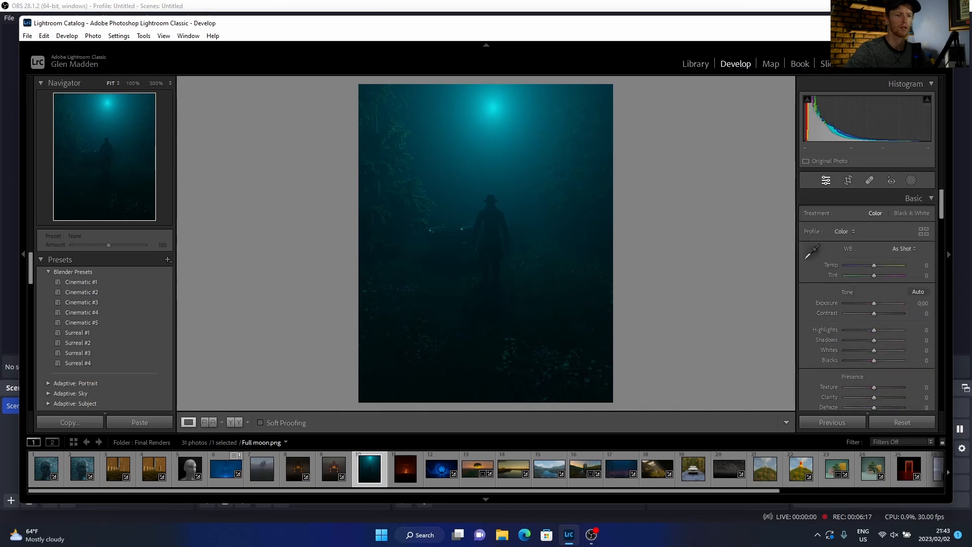
pyautogui.click(918, 291)
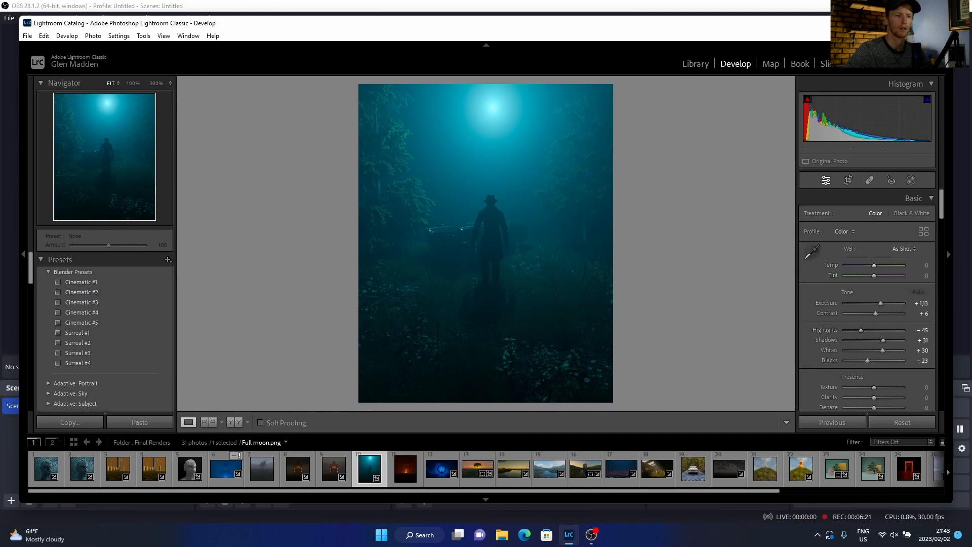
# Set the Full moon render's white balance to Temp +14 and Tint -33, with Contrast +11 and Shadows -12
pyautogui.moveTo(874, 265); pyautogui.dragTo(864, 275)
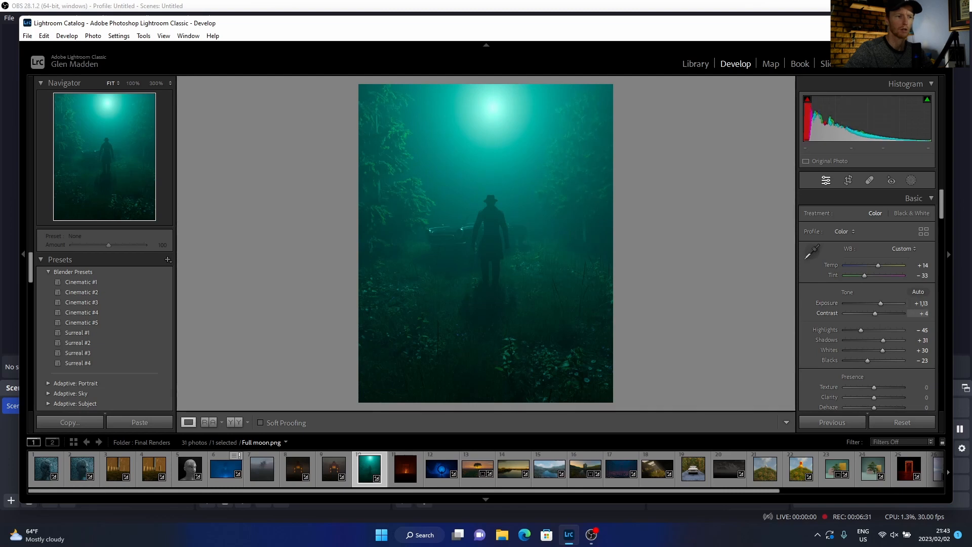
pyautogui.moveTo(875, 312); pyautogui.dragTo(876, 313)
pyautogui.scroll(-2, 866, 303)
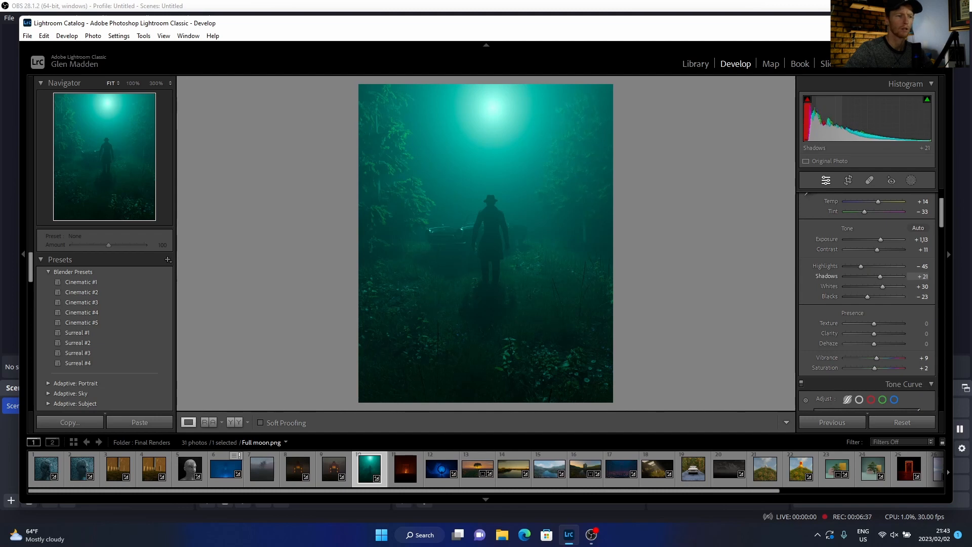
pyautogui.moveTo(880, 276); pyautogui.dragTo(870, 276)
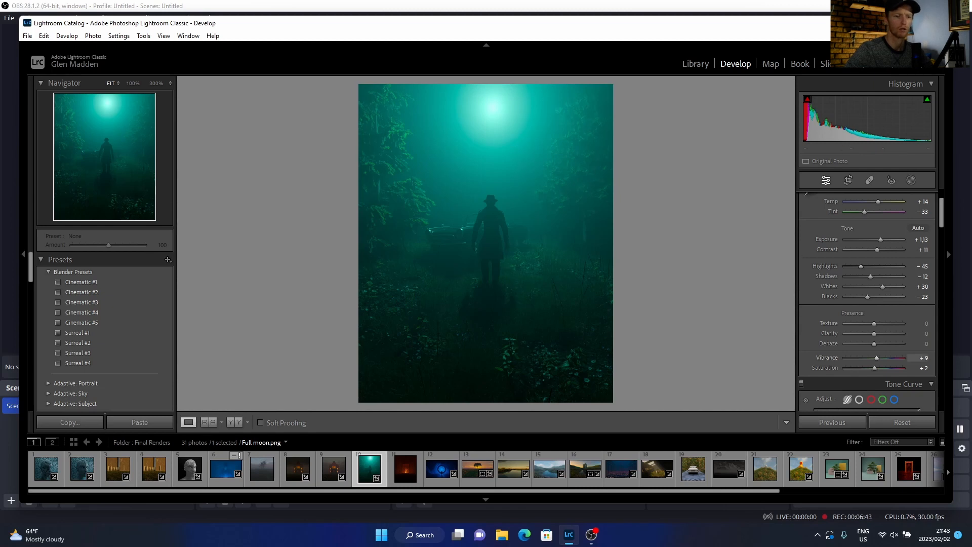
# Add haze to the Full moon render by setting Dehaze to -40
pyautogui.moveTo(870, 343); pyautogui.dragTo(866, 344)
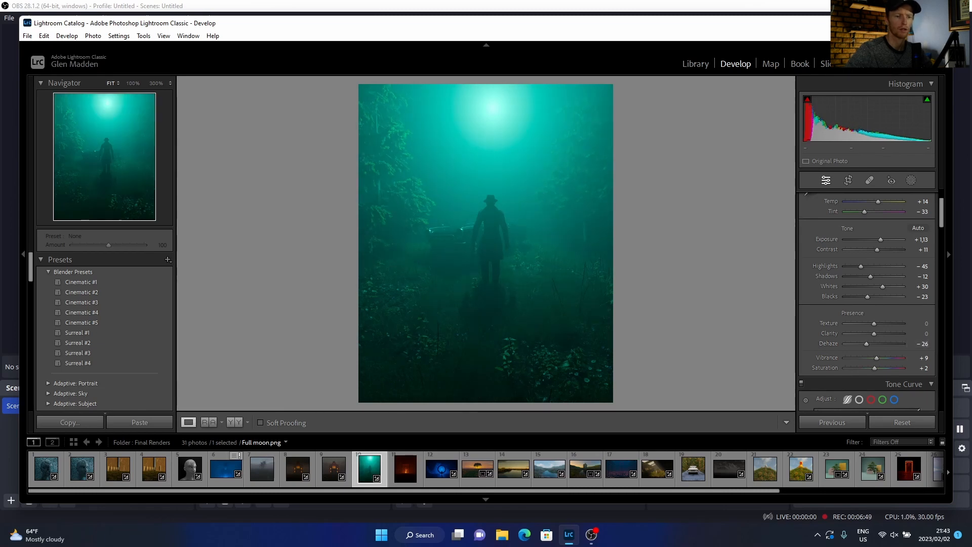
pyautogui.moveTo(866, 343); pyautogui.dragTo(854, 344)
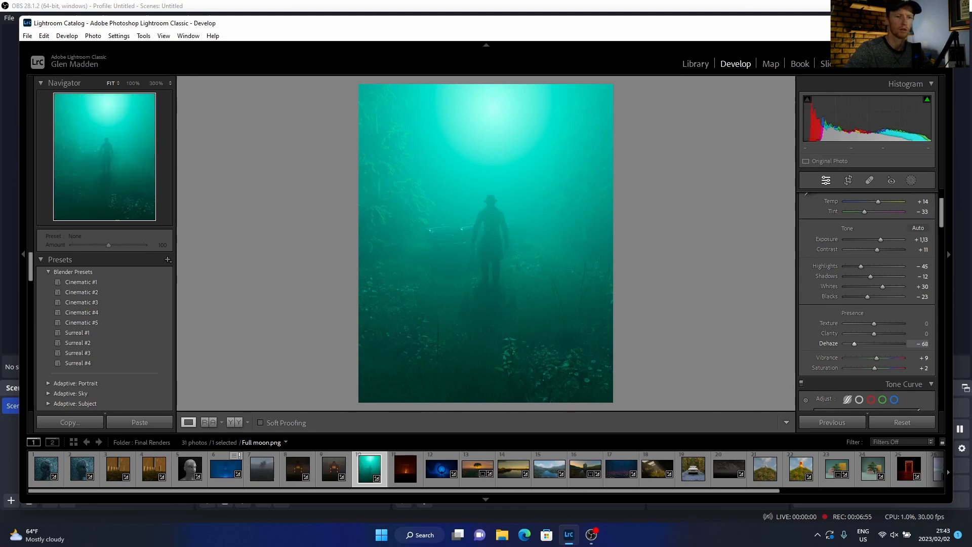
pyautogui.moveTo(854, 344); pyautogui.dragTo(863, 343)
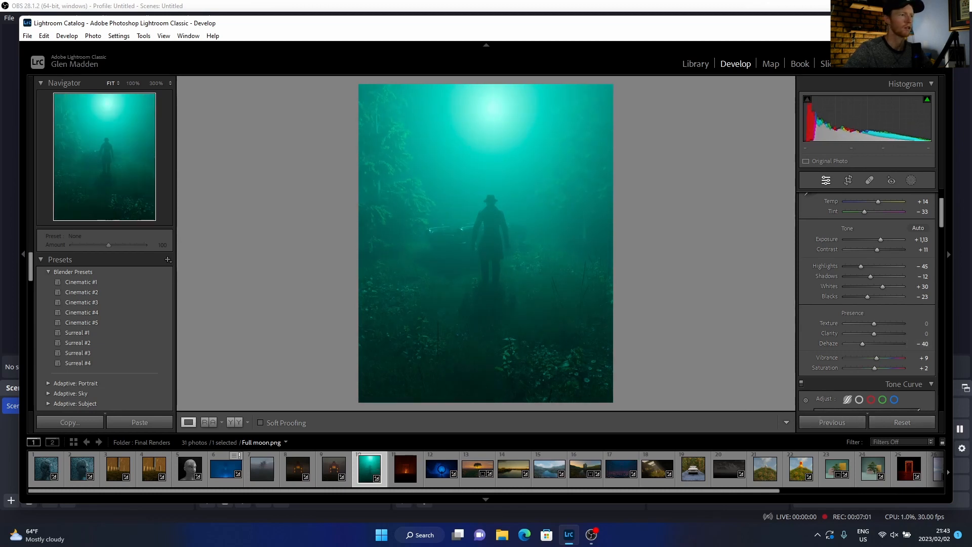
# Copy the Full moon render's develop settings
pyautogui.click(43, 36)
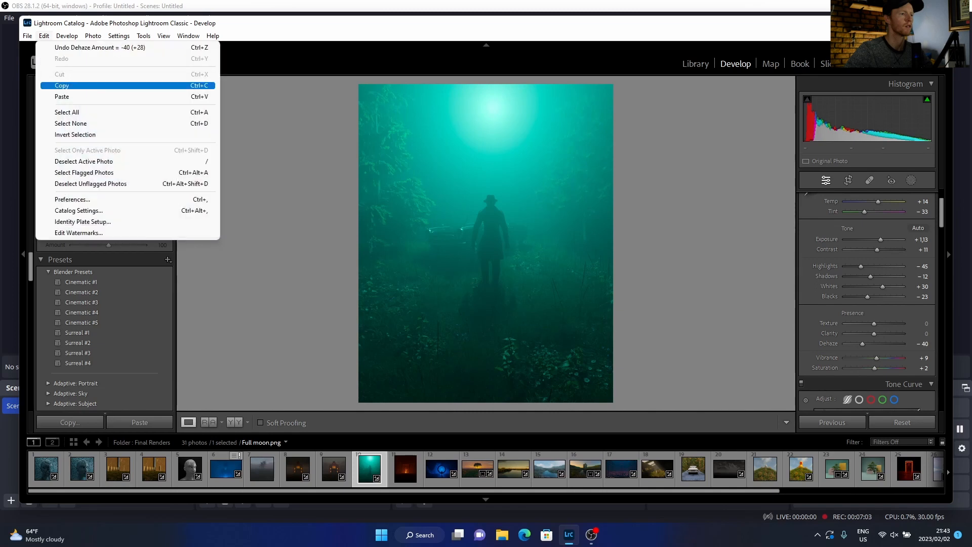
pyautogui.click(61, 85)
pyautogui.click(629, 358)
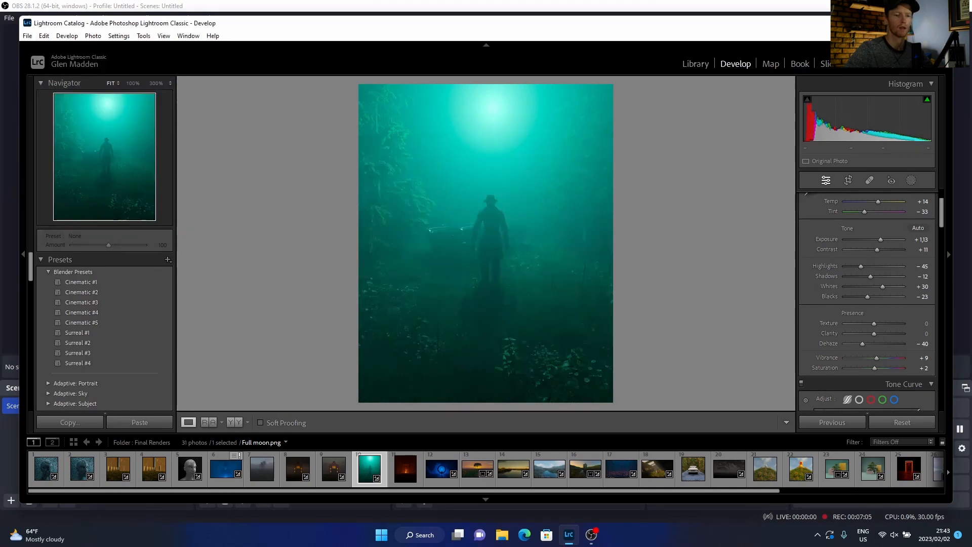
# Reset the Full moon render's edits and paste its copied develop settings back onto it
pyautogui.click(901, 422)
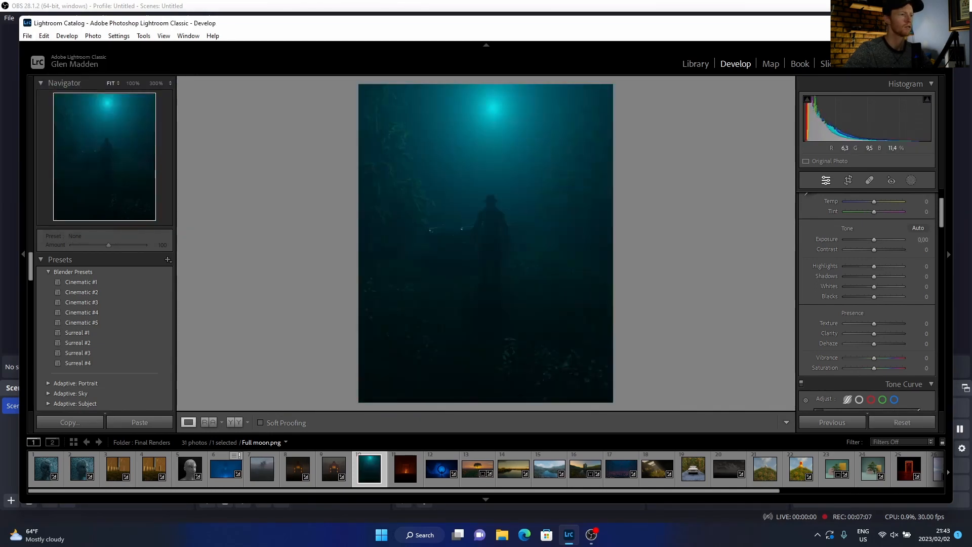
pyautogui.click(44, 35)
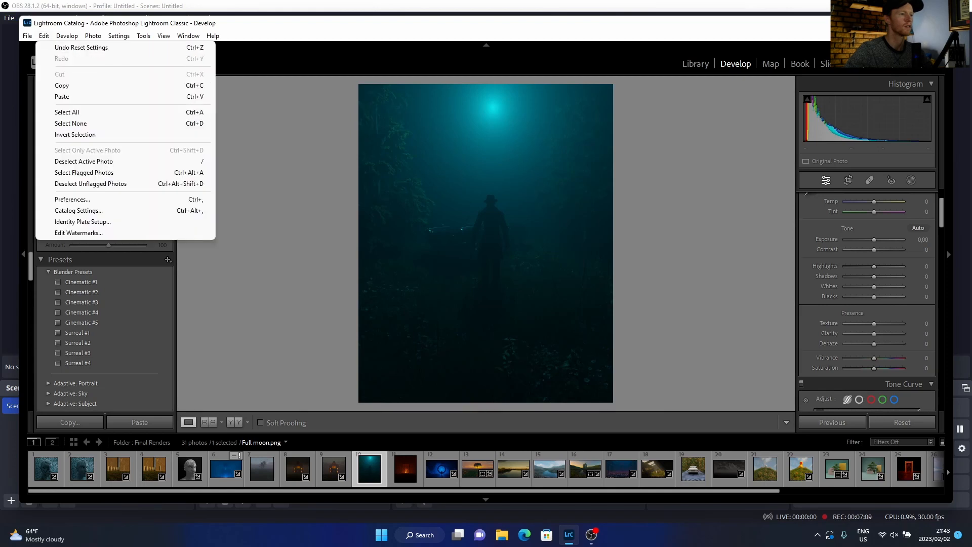
pyautogui.click(44, 36)
pyautogui.click(44, 36)
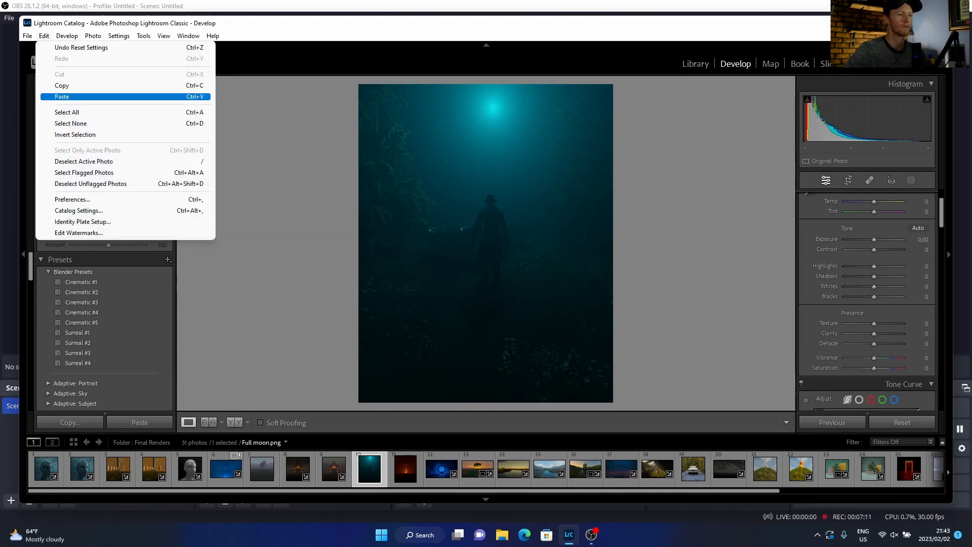
pyautogui.click(62, 97)
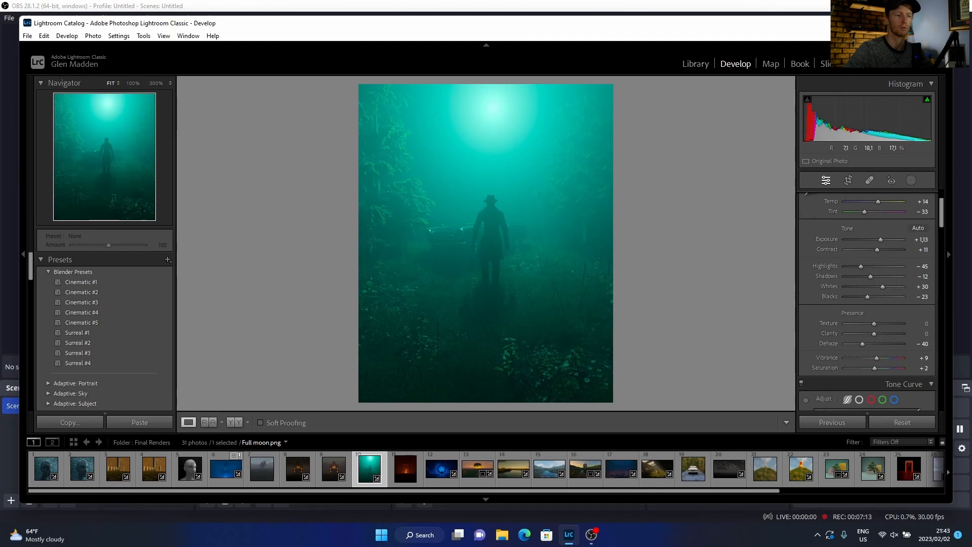